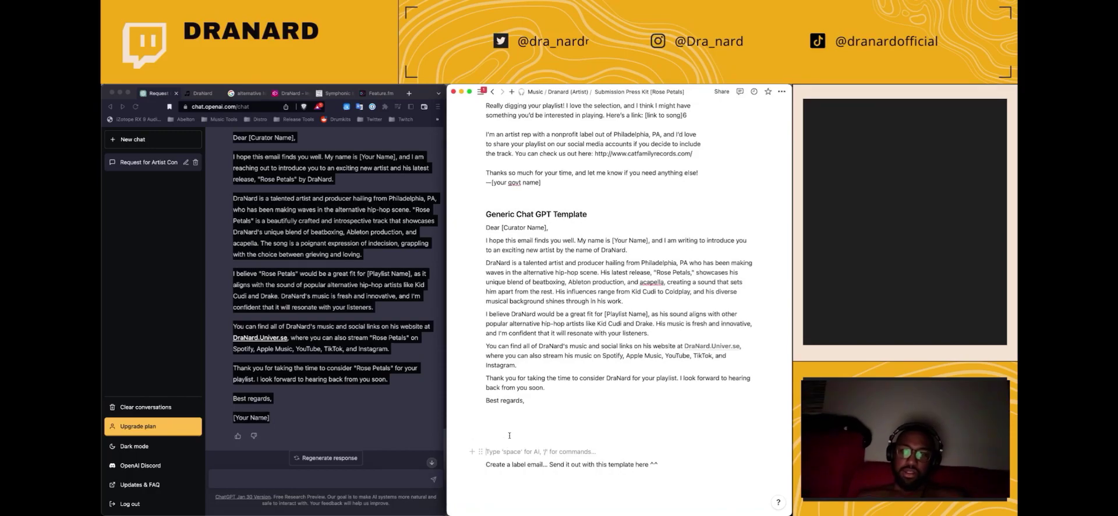
# Step: Finish the ChatGPT prompt asking for a Spotify playlist curator email, leaving a new line for the artist's details
pyautogui.press('Return')
pyautogui.click(559, 233)
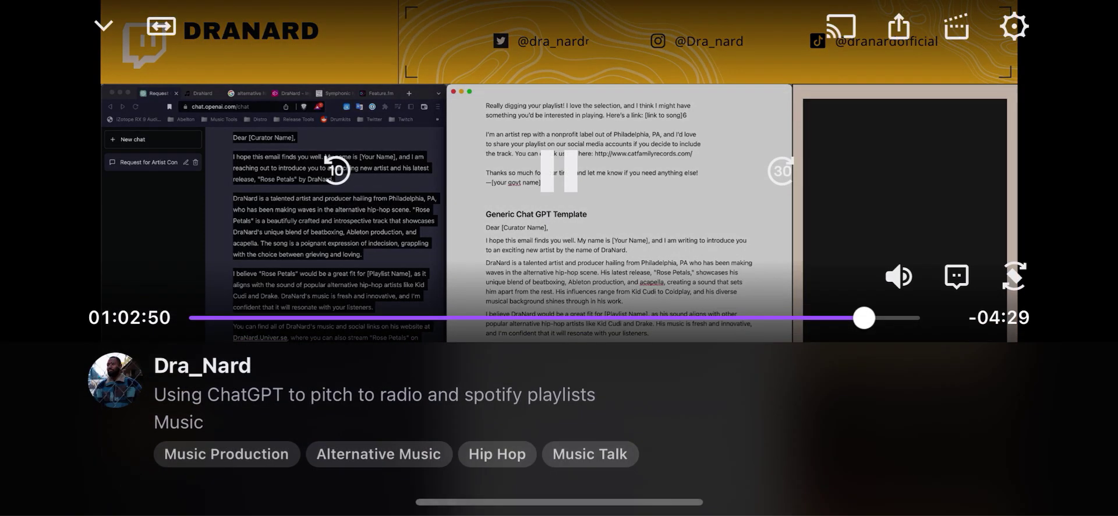
pyautogui.click(780, 171)
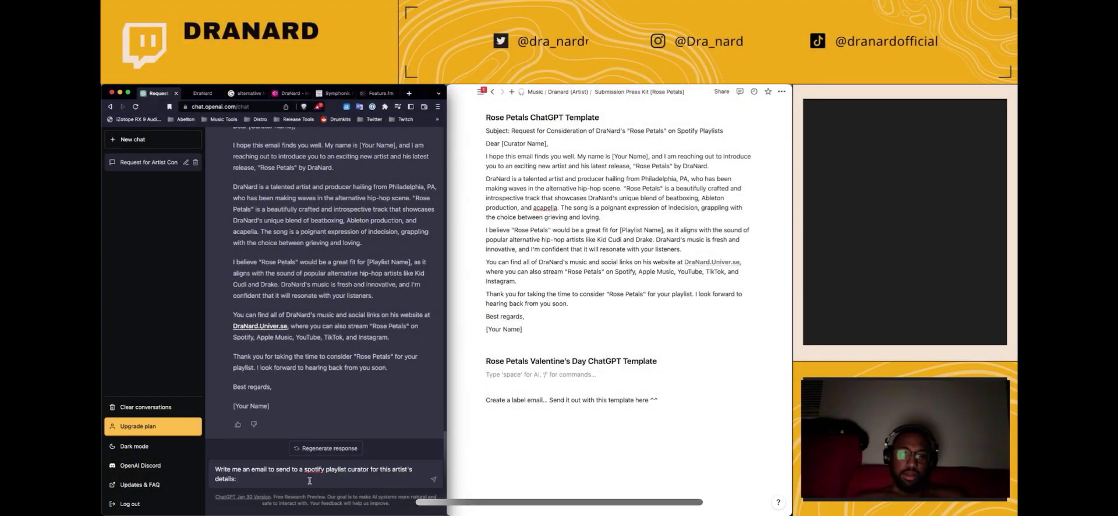
pyautogui.click(304, 470)
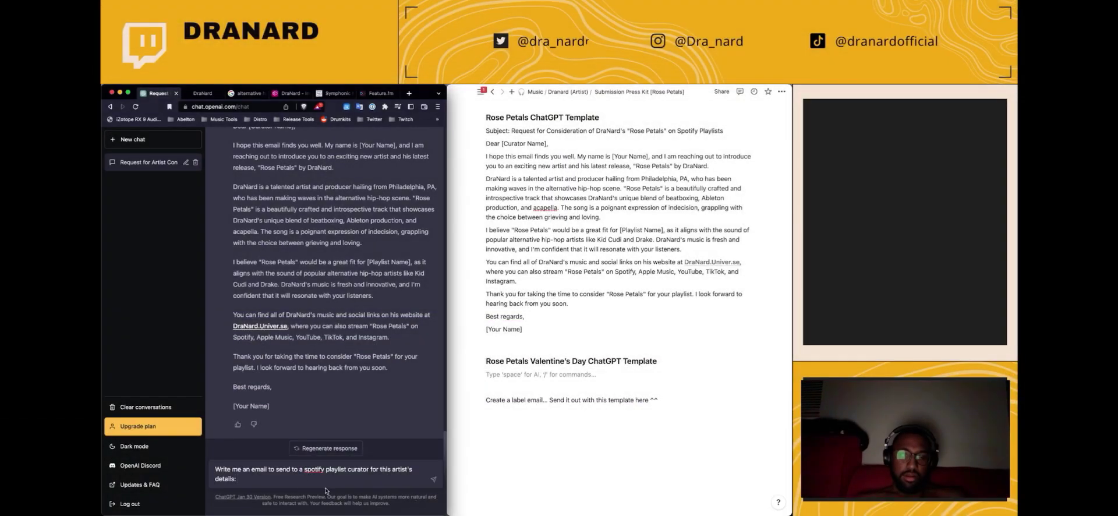
pyautogui.click(294, 482)
pyautogui.hotkey('shift', 'Return')
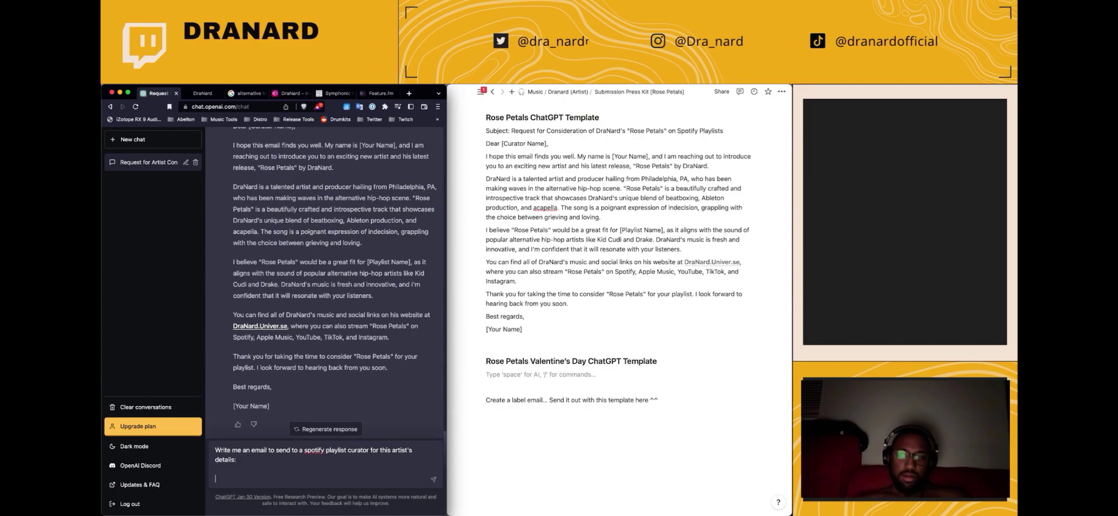
pyautogui.scroll(20, 462, 381)
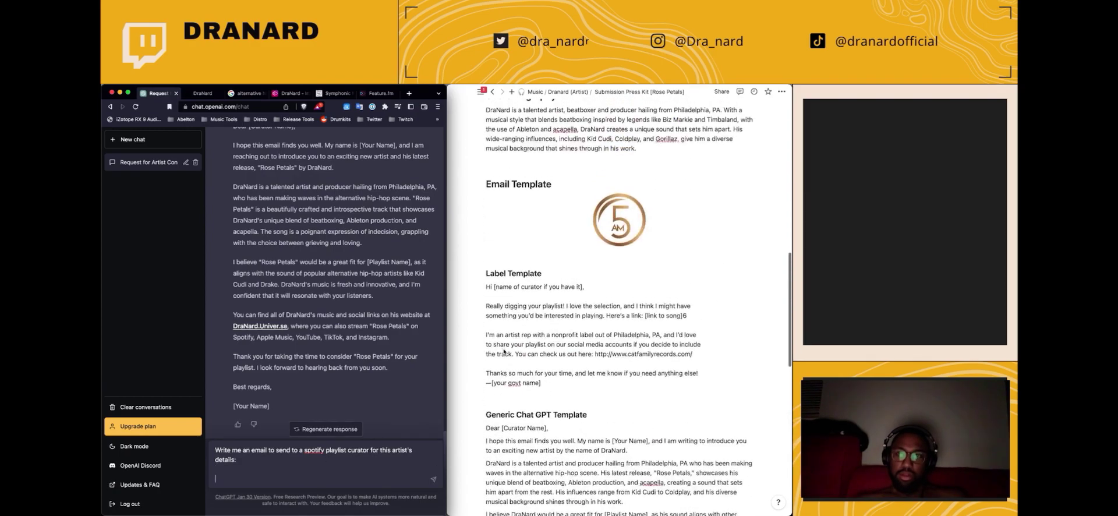
# Step: Select the Notion press-kit details from Artist Name through the Short Biography
pyautogui.scroll(-5, 503, 351)
pyautogui.scroll(5, 504, 351)
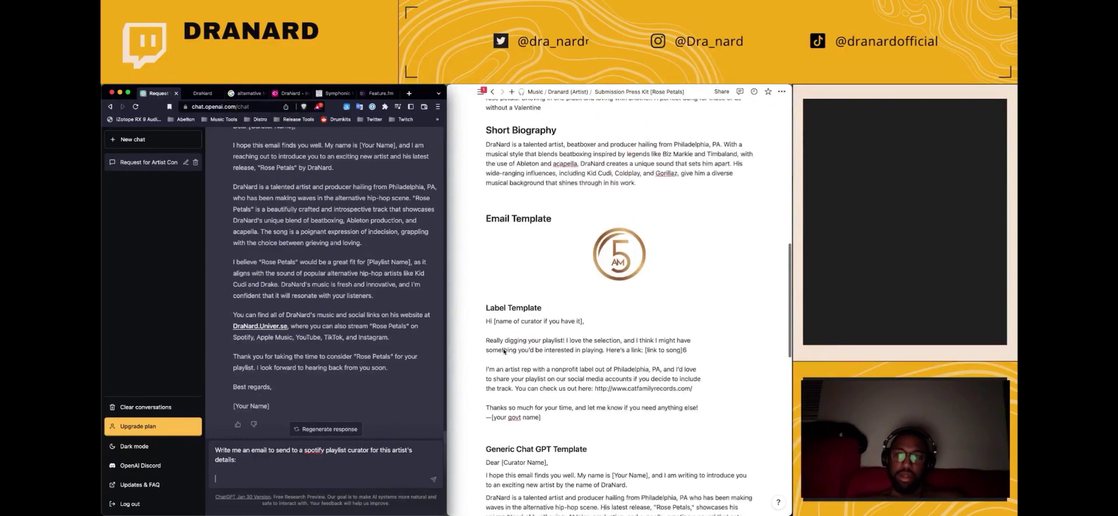
pyautogui.scroll(3, 504, 351)
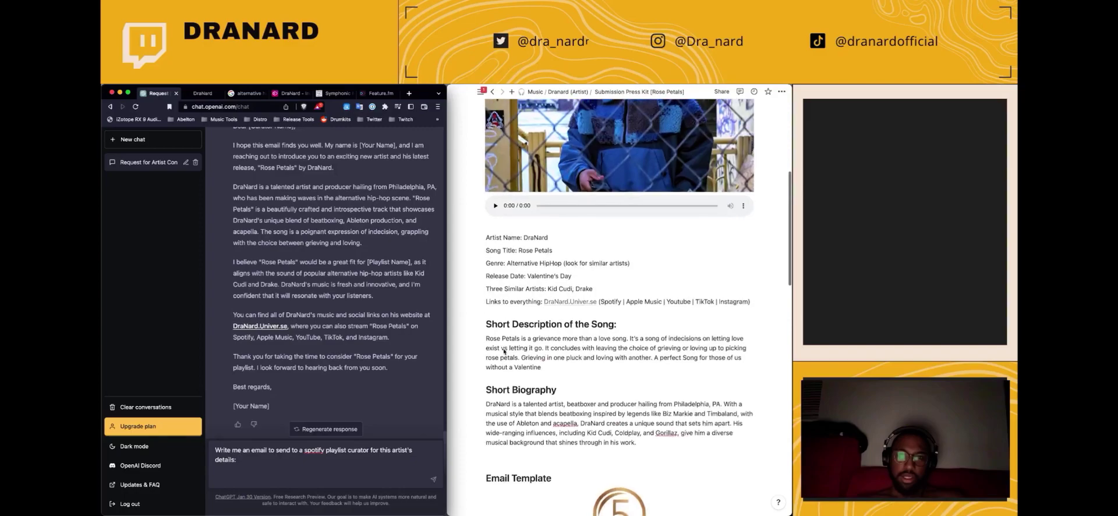
pyautogui.click(486, 236)
pyautogui.moveTo(486, 236); pyautogui.dragTo(644, 442)
# Step: Paste the artist details into the ChatGPT request and send it
pyautogui.click(265, 478)
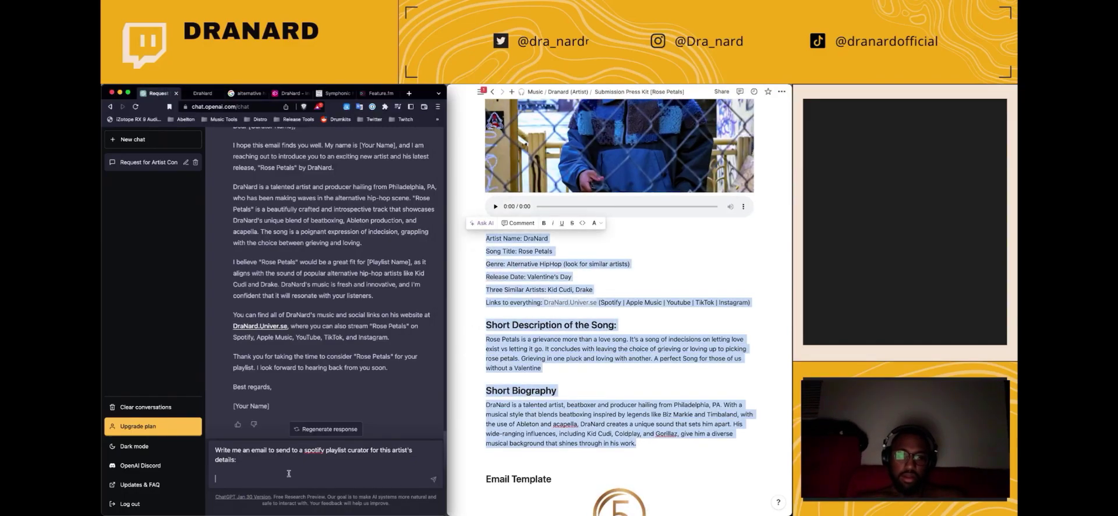
pyautogui.write("Artist Name: DraNard  Song Title: Rose Petals  Genre: Alternative HipHop (look for similar artists)  Release Date: Valentine's Day  Three Similar Artists: Kid Cudi, Drake  Links to everything: DraNard.Univer.se (Spotify | Apple Music | Youtube | TikTok | Instagram)  ## Short Description of the Song  Rose Petals is a grievance more than a love song. It's a song of indecisions on letting love exist vs letting it go. It concludes with leaving the choice of grieving or loving up to picking rose petals. Grieving in one pluck and loving with another. A perfect Song for those of us without a Valentine  ## Short Biography  DraNard is a talented artist, beatboxer and producer hailing from Philadelphia, PA. With a musical style that blends beatboxing inspired by legends like Biz Markie and Timbaland, with the use of Ableton and acapella, DraNard creates a unique sound that sets him apart. His wide-ranging influences, including Kid Cudi, Coldplay, and Gorillaz, give him a diverse musical background that shines through in his work.")
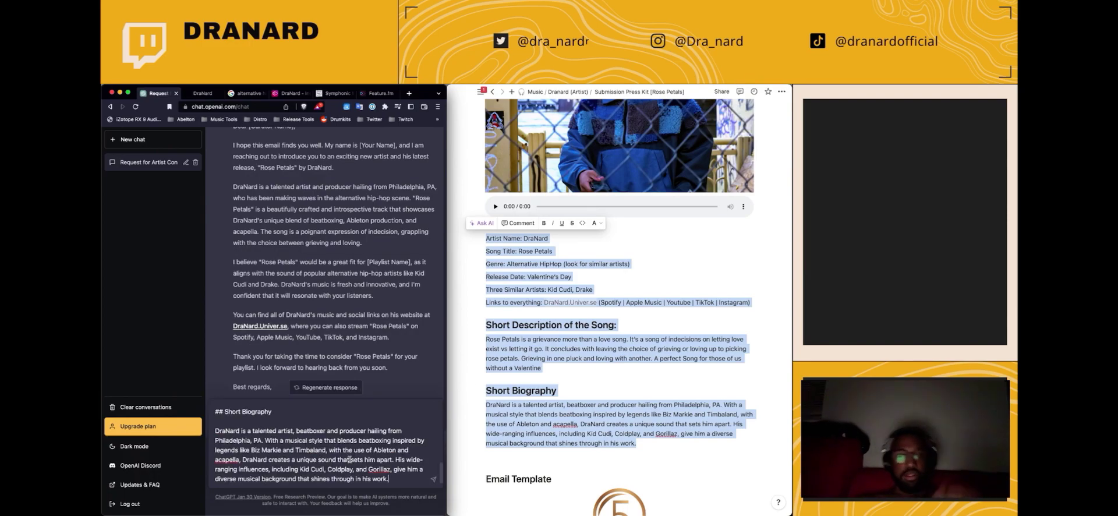
pyautogui.press('Return')
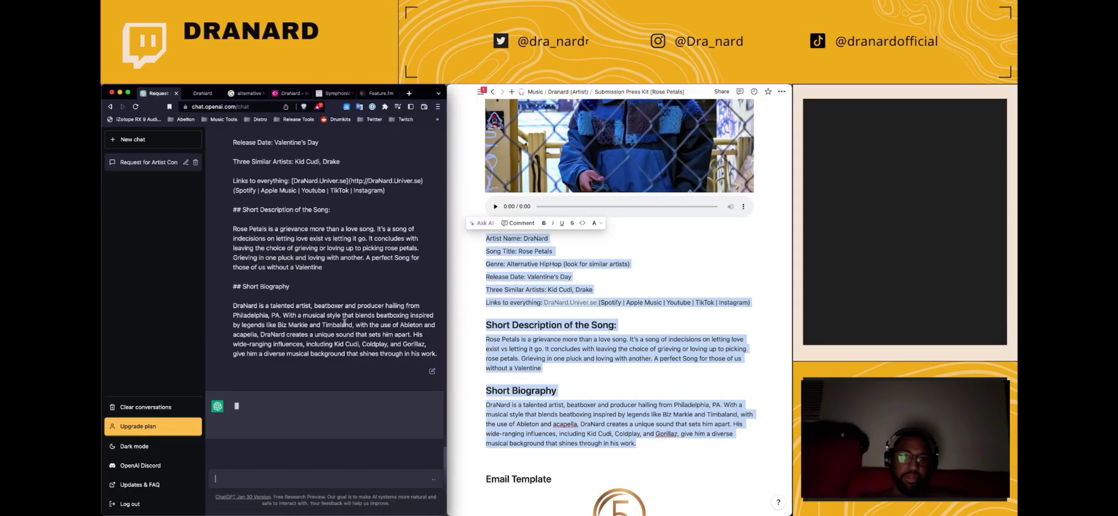
pyautogui.scroll(-10, 548, 365)
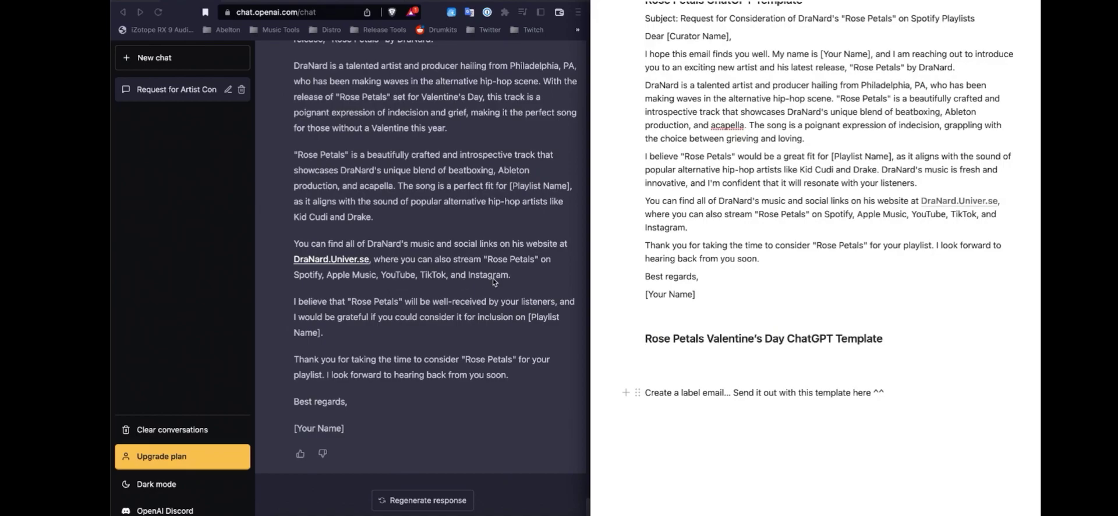
# Step: Select ChatGPT's 'Rose Petals' pitch email from the Subject line through [Your Name]
pyautogui.scroll(3, 416, 317)
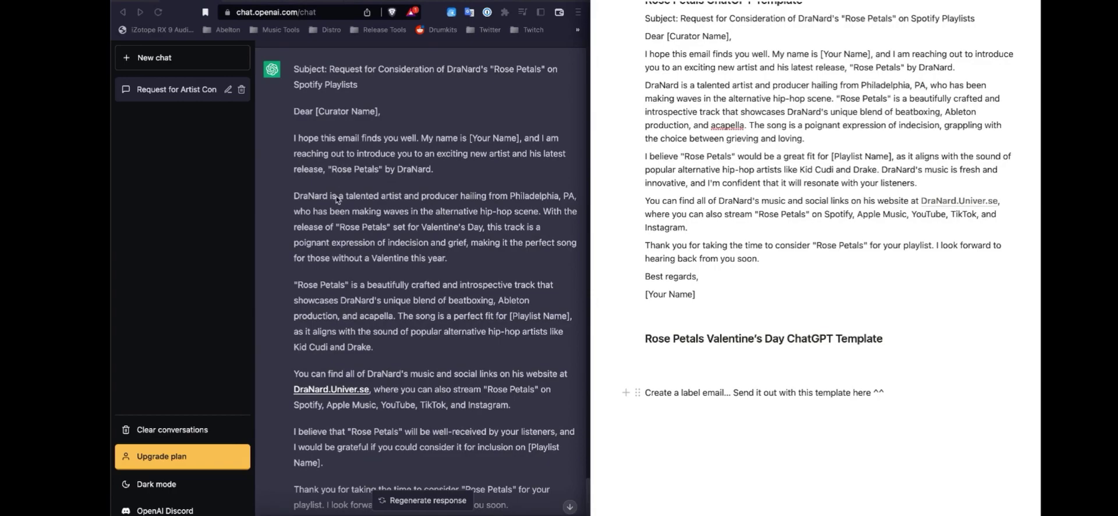
pyautogui.scroll(-3, 337, 204)
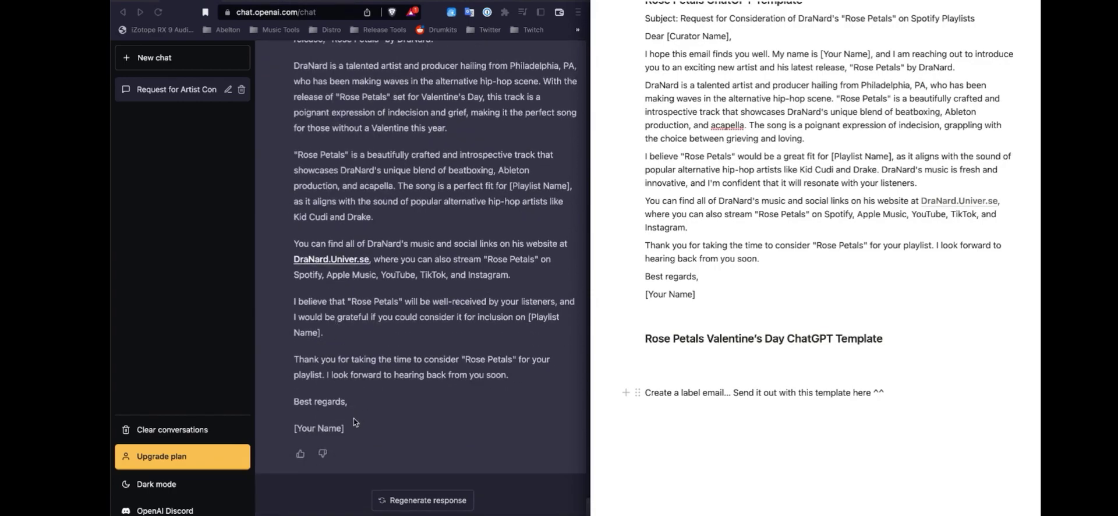
pyautogui.click(347, 404)
pyautogui.moveTo(348, 428); pyautogui.dragTo(295, 201)
pyautogui.press('super+c')
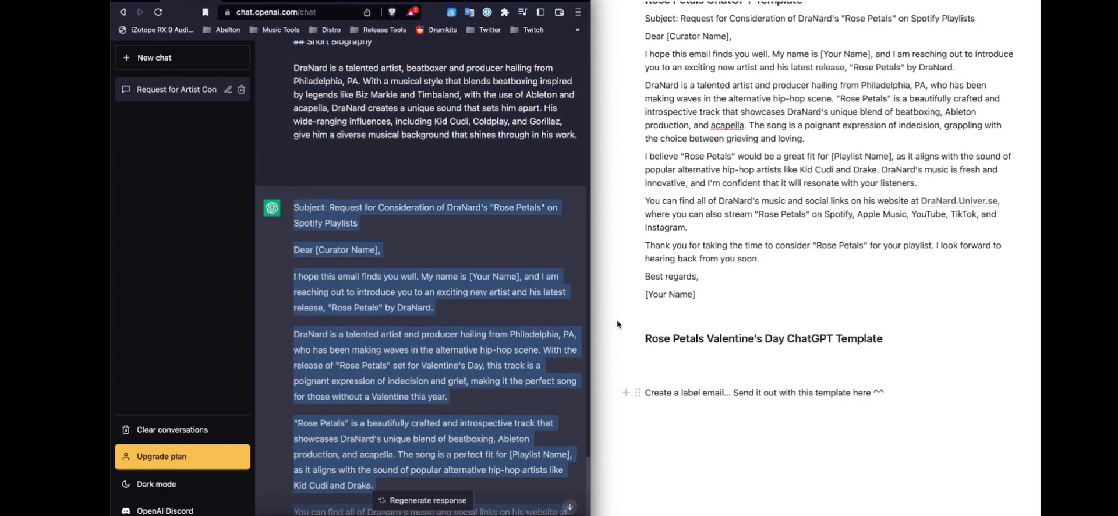
# Step: Paste the pitch email under the 'Rose Petals Valentine's Day ChatGPT Template' heading, from subject through sign-off
pyautogui.click(734, 357)
pyautogui.click(706, 356)
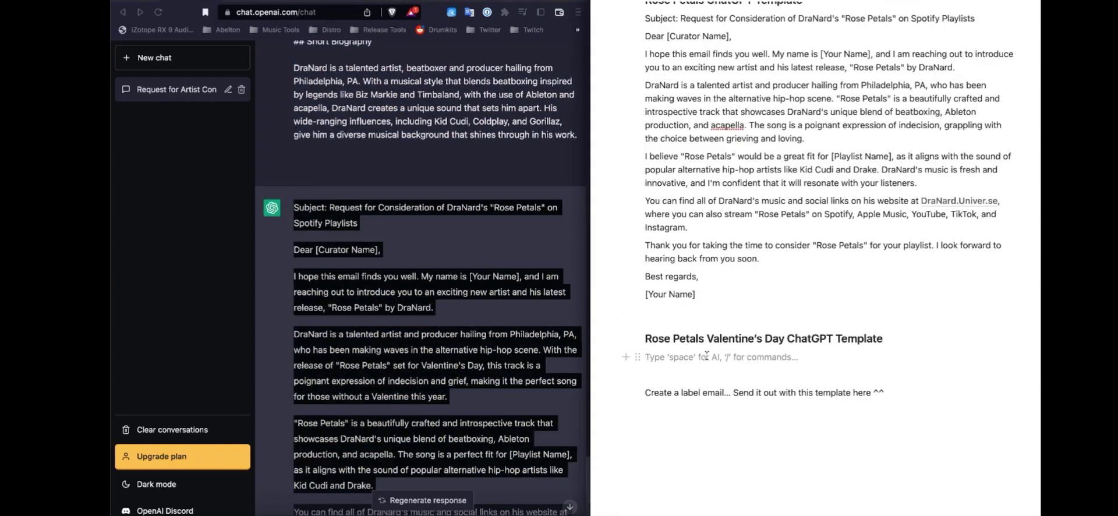
pyautogui.press('super+v')
pyautogui.scroll(-3, 707, 356)
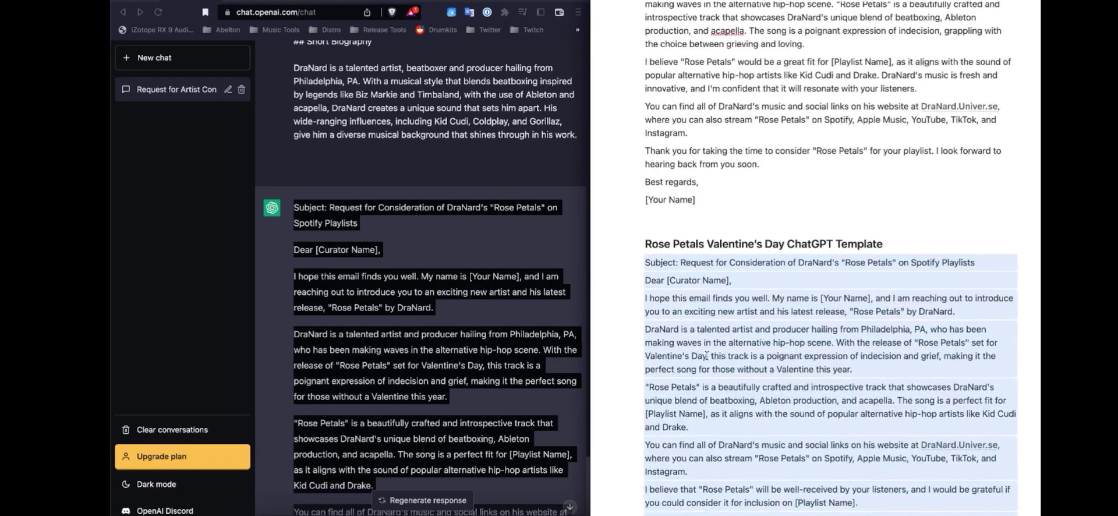
pyautogui.scroll(-3, 707, 355)
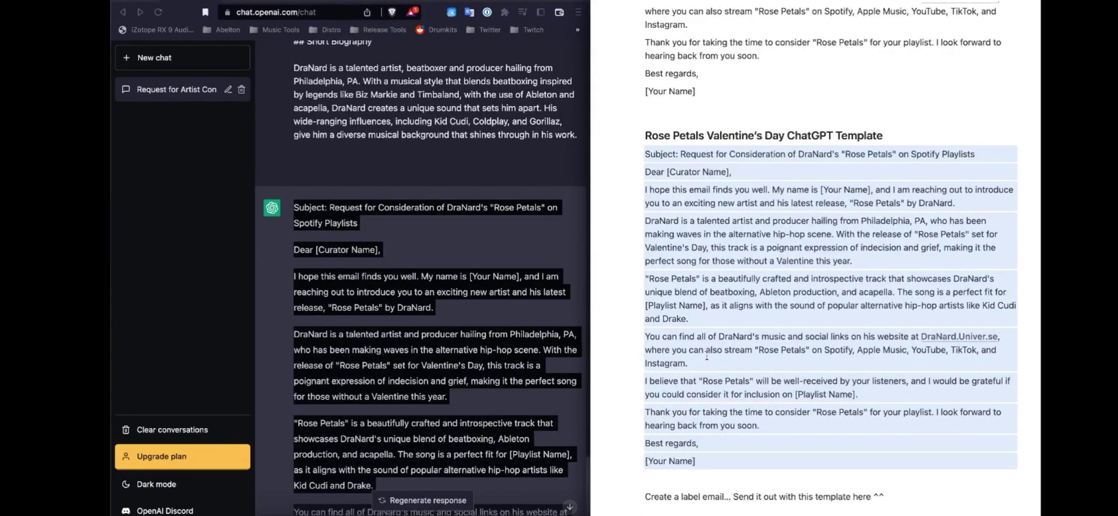
pyautogui.scroll(1, 706, 356)
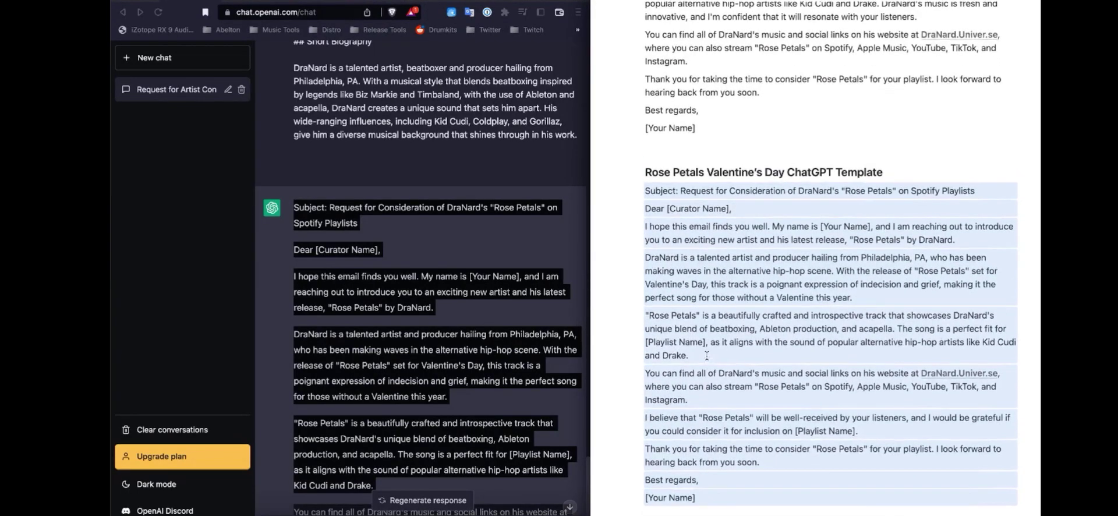
pyautogui.click(893, 172)
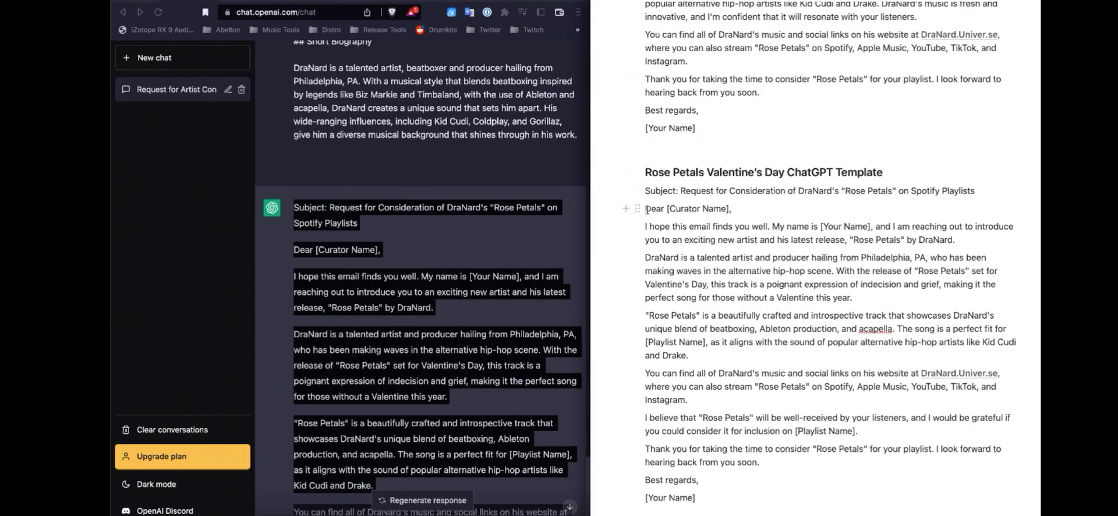
# Step: Select the pasted email body from the greeting to [Your Name], then clear the selection
pyautogui.moveTo(646, 209); pyautogui.dragTo(847, 495)
pyautogui.click(753, 352)
pyautogui.moveTo(645, 208); pyautogui.dragTo(728, 498)
pyautogui.click(728, 499)
pyautogui.moveTo(727, 498); pyautogui.dragTo(650, 227)
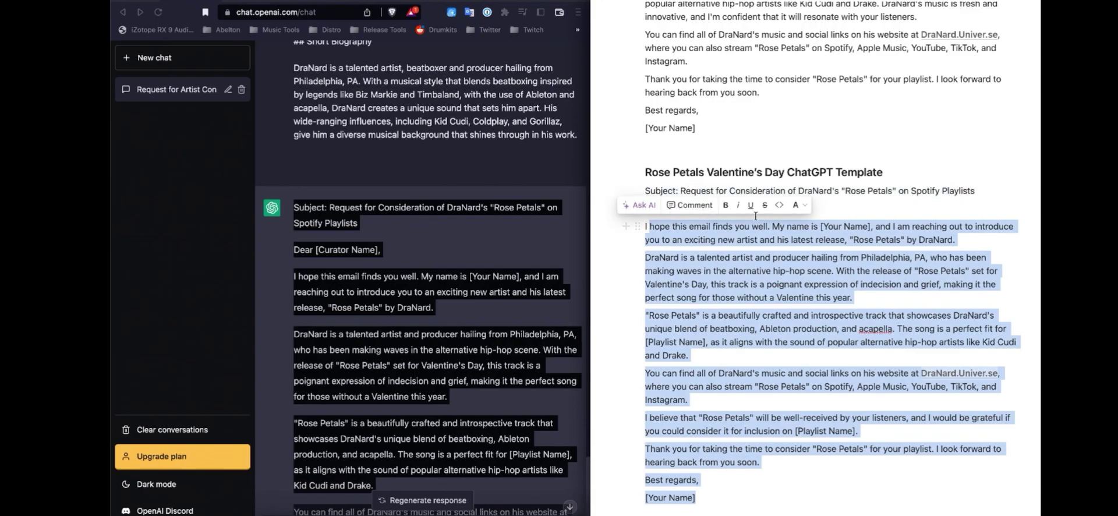
pyautogui.click(879, 201)
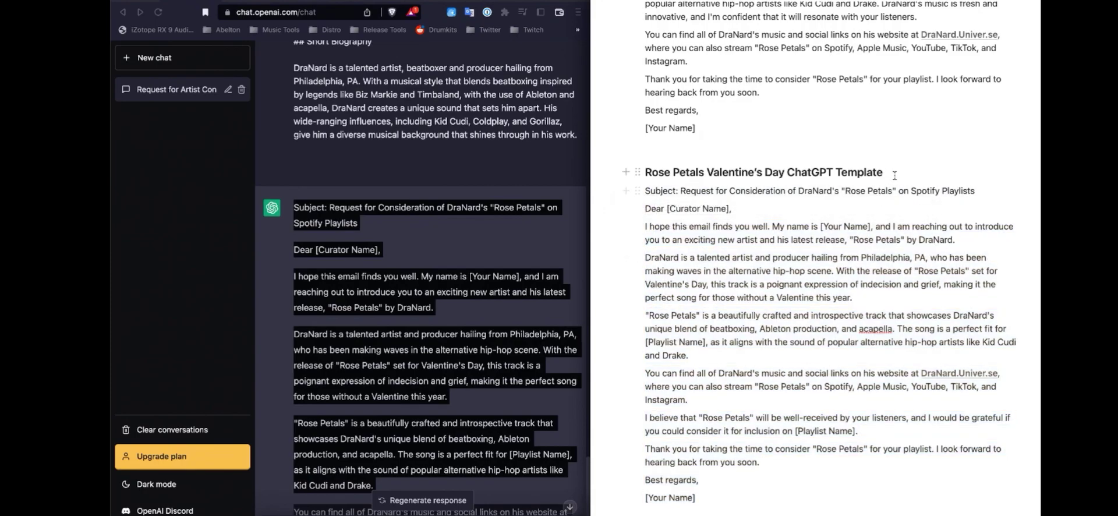
# Step: Insert an empty line between the Subject line and 'Dear [Curator Name],'
pyautogui.click(978, 193)
pyautogui.press('Return')
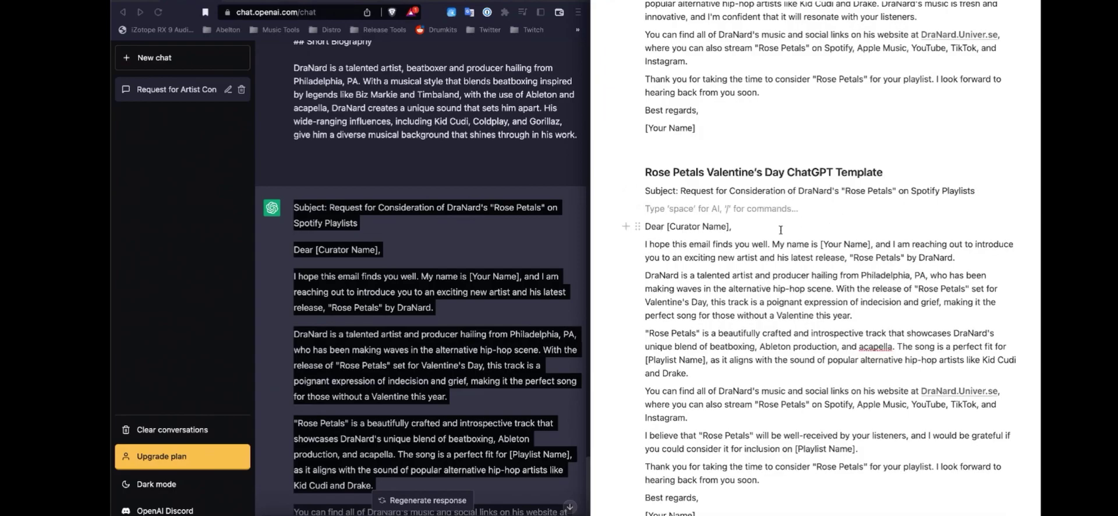
pyautogui.scroll(-3, 780, 229)
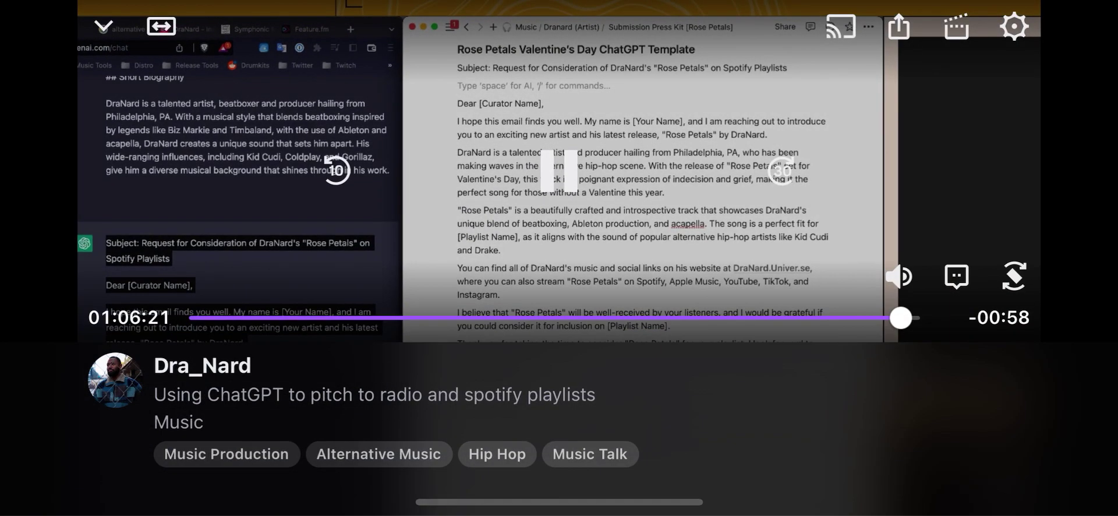